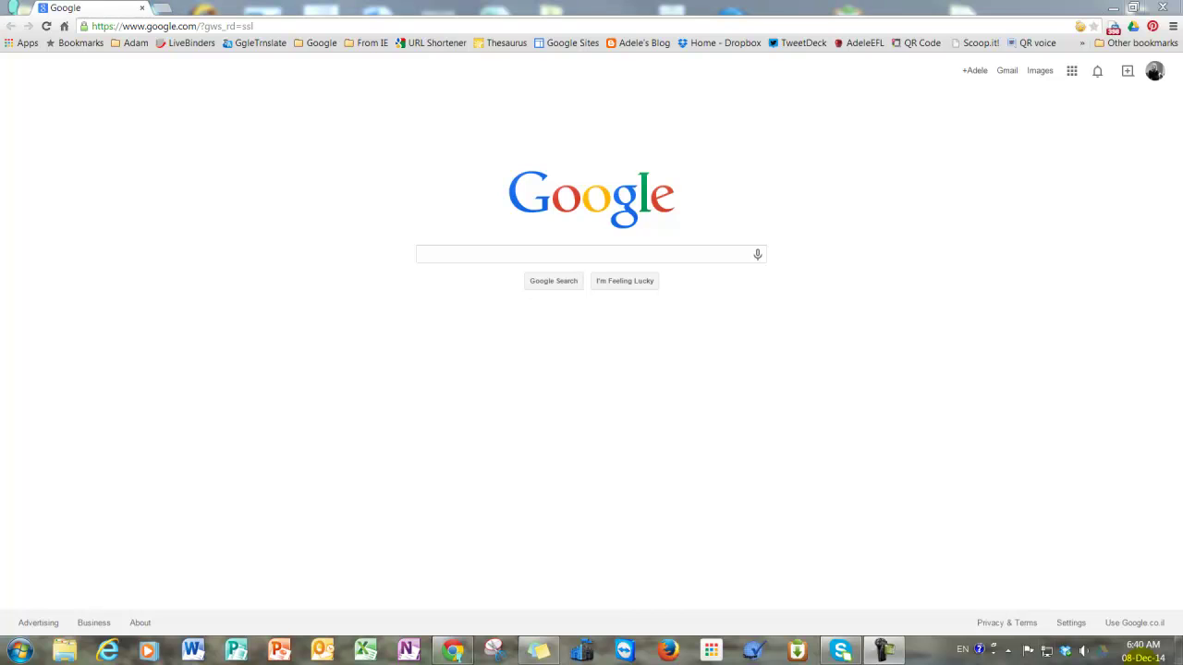
Step: Search Google for 'movenote google' to reach the Movenote for Google Drive Web Store listing
click(595, 257)
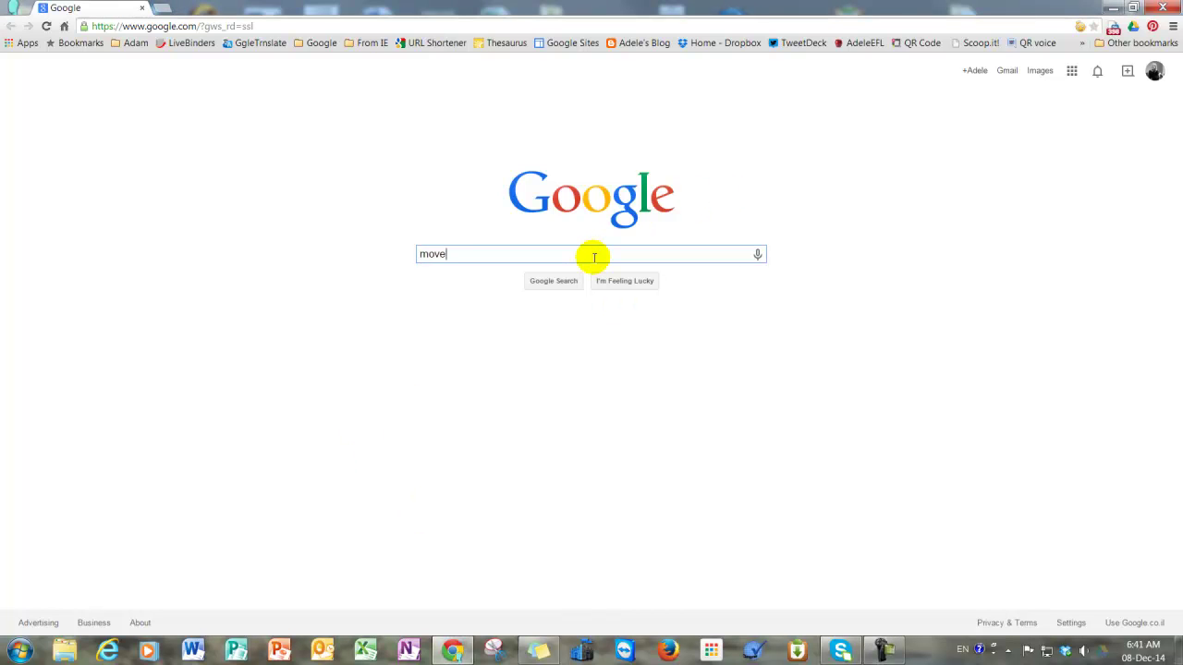
text(movenote)
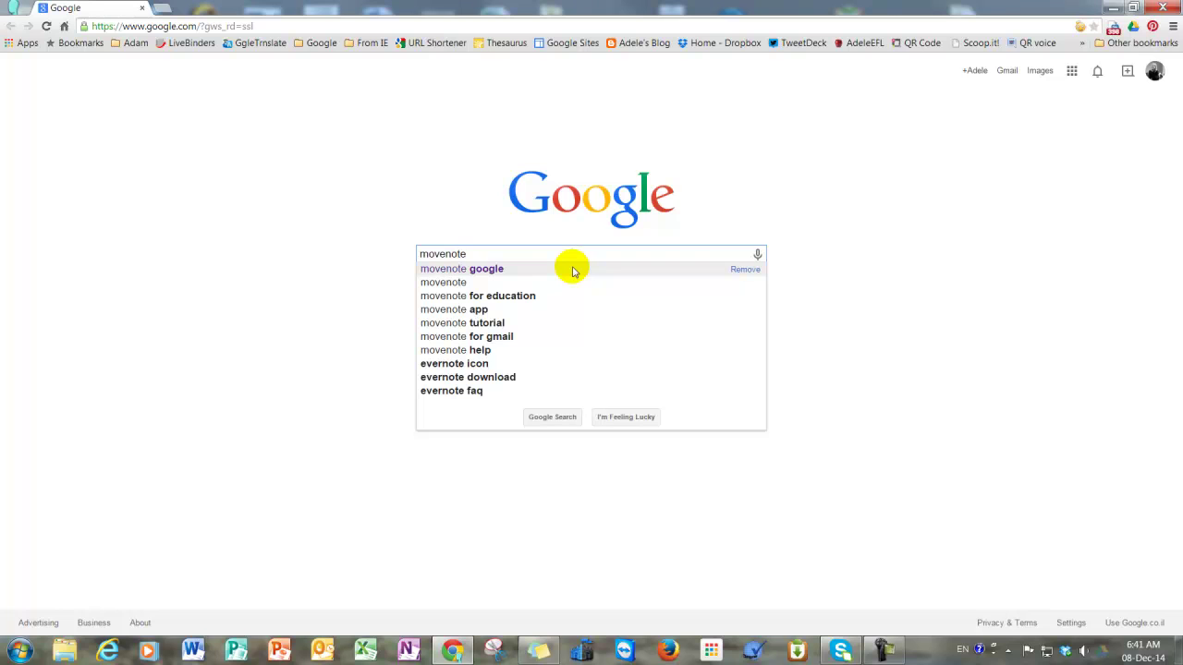
click(572, 270)
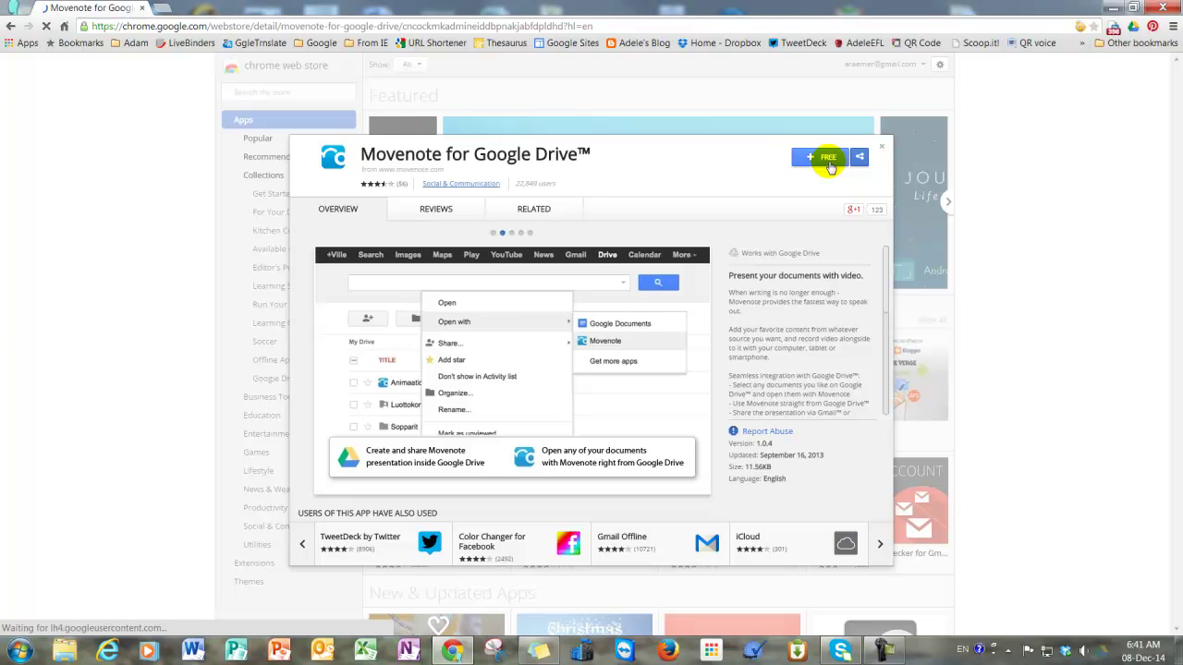
Step: Add the Movenote for Google Drive app to Chrome from its Web Store listing, confirming the install
click(885, 270)
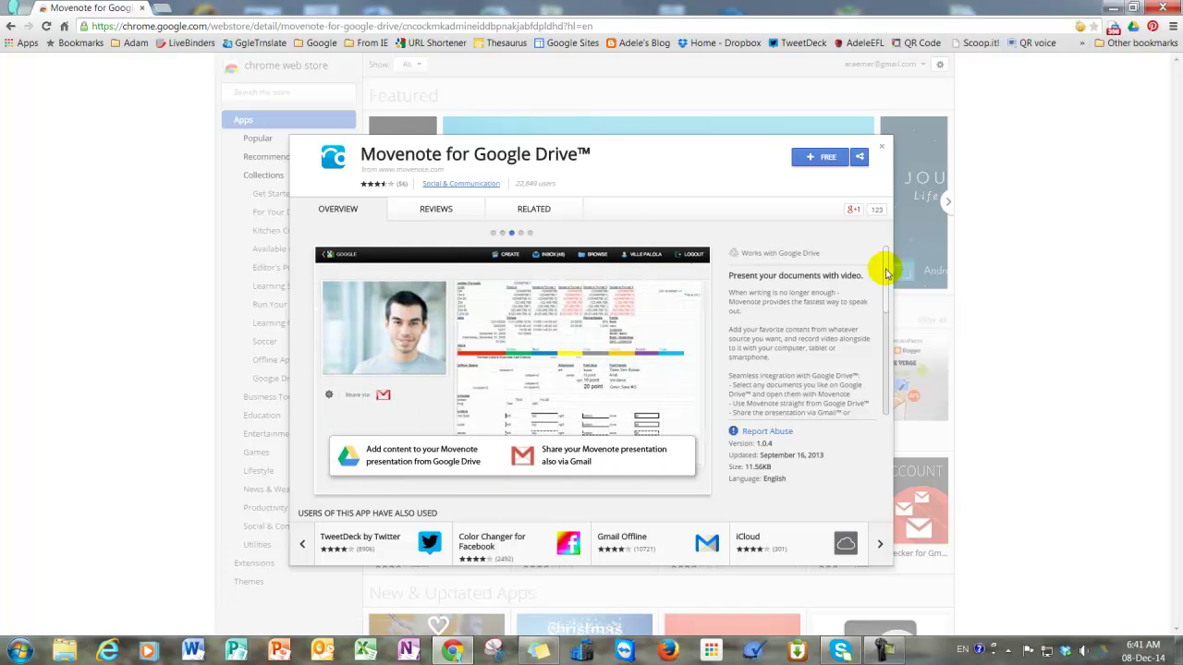
scroll(885, 271, down, 1)
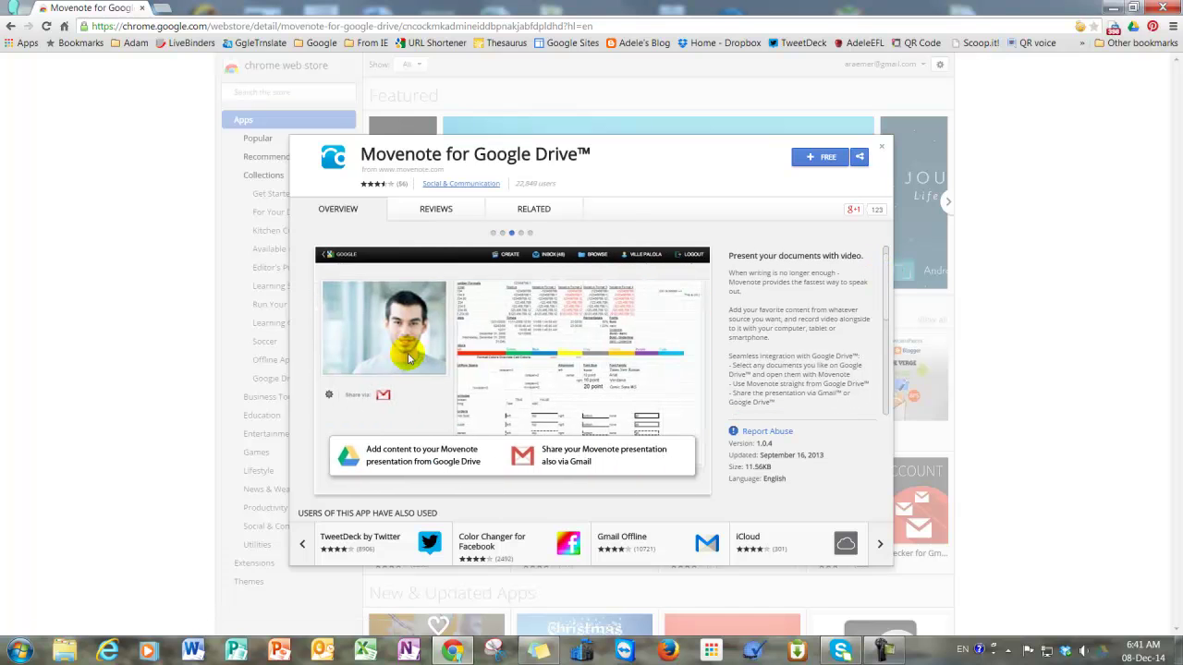
click(827, 159)
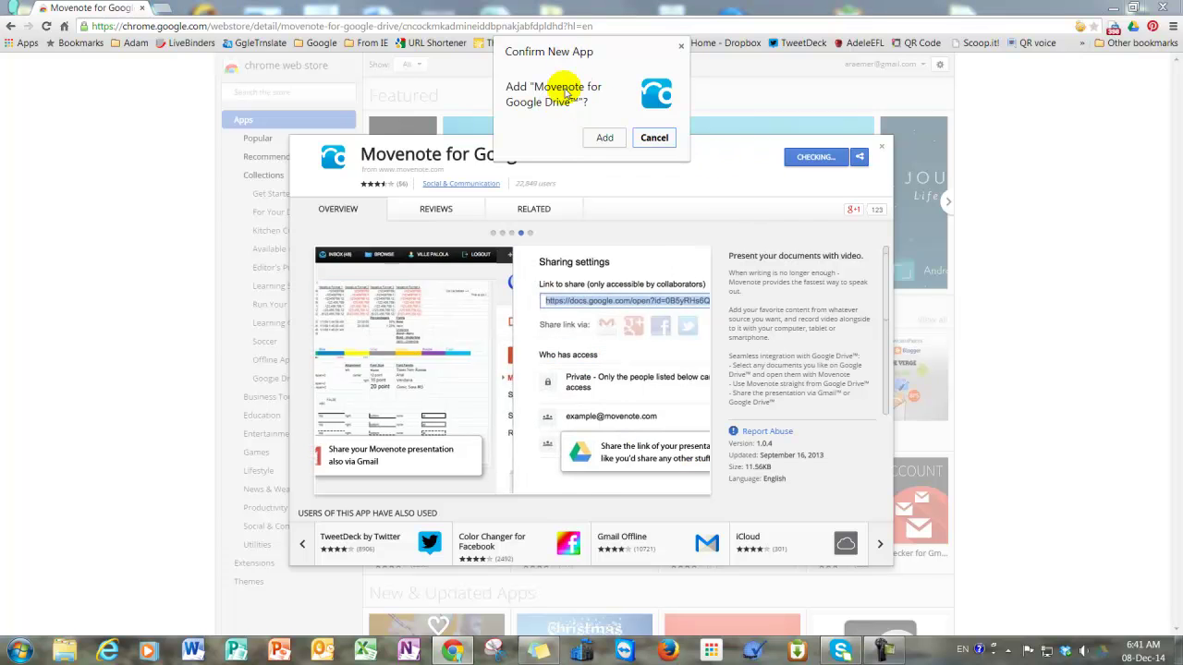
click(605, 136)
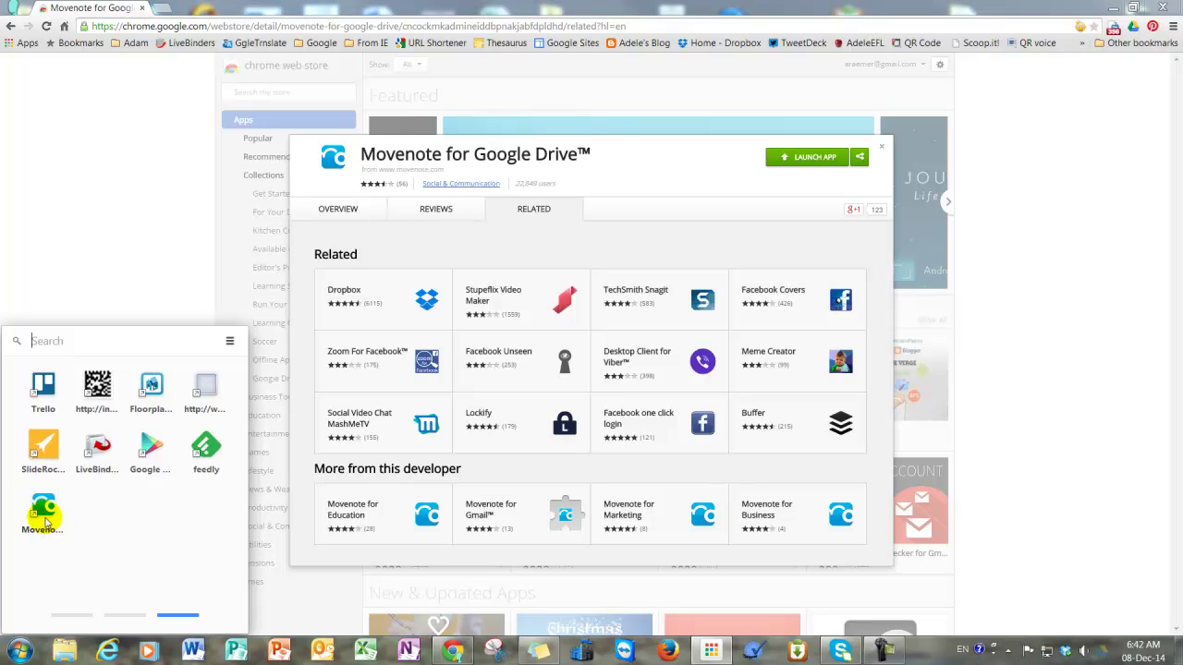
Step: Close the Movenote details and page through the app launcher to find the installed Movenote app
click(883, 149)
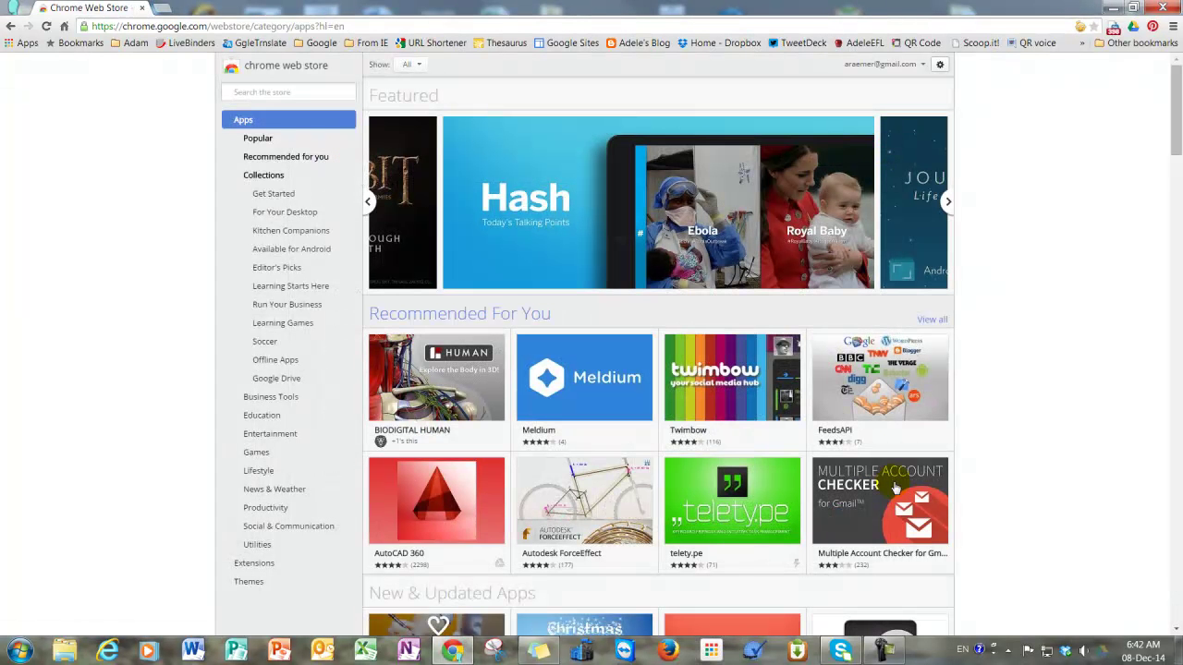
click(710, 653)
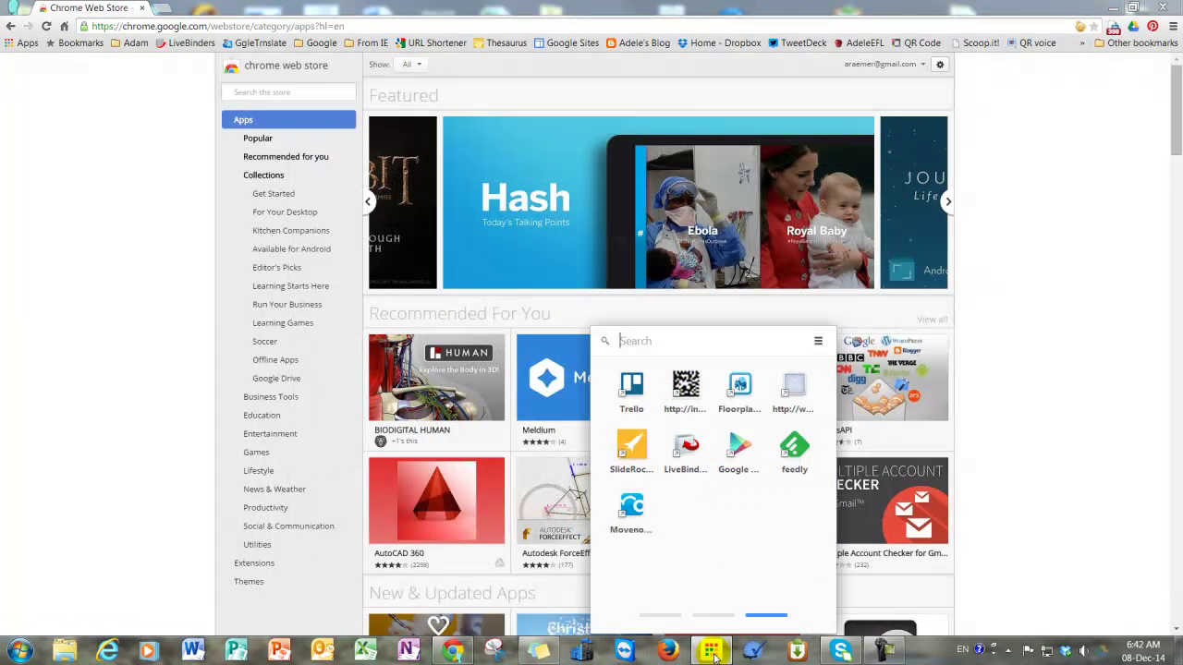
click(716, 615)
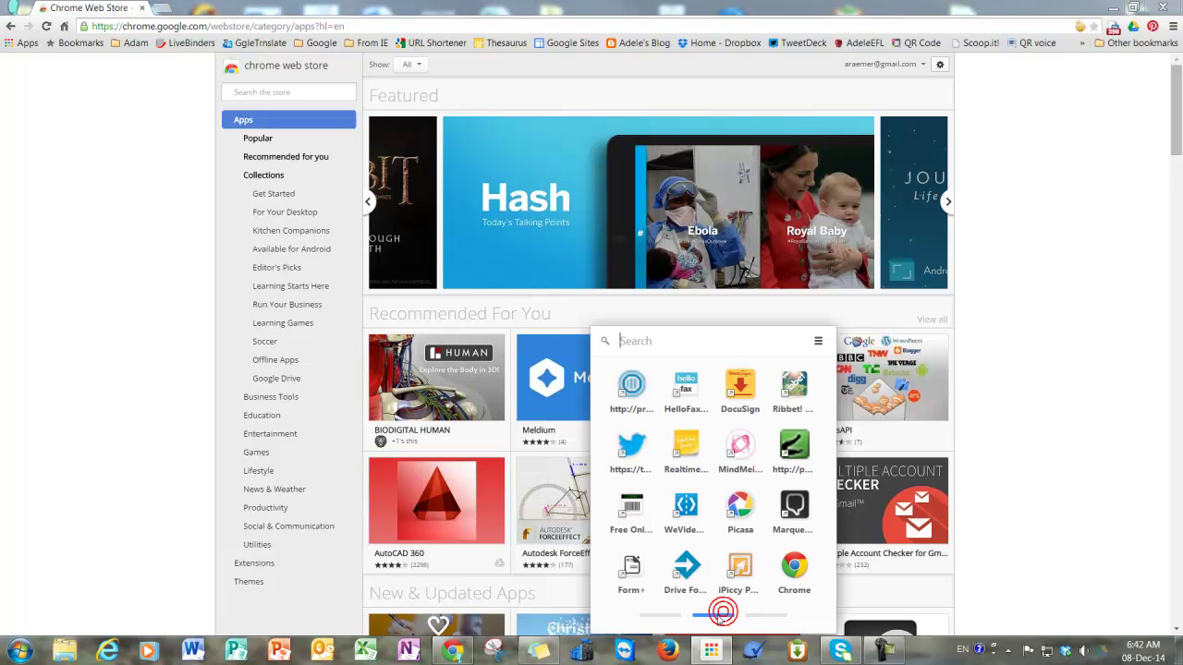
click(673, 618)
click(716, 615)
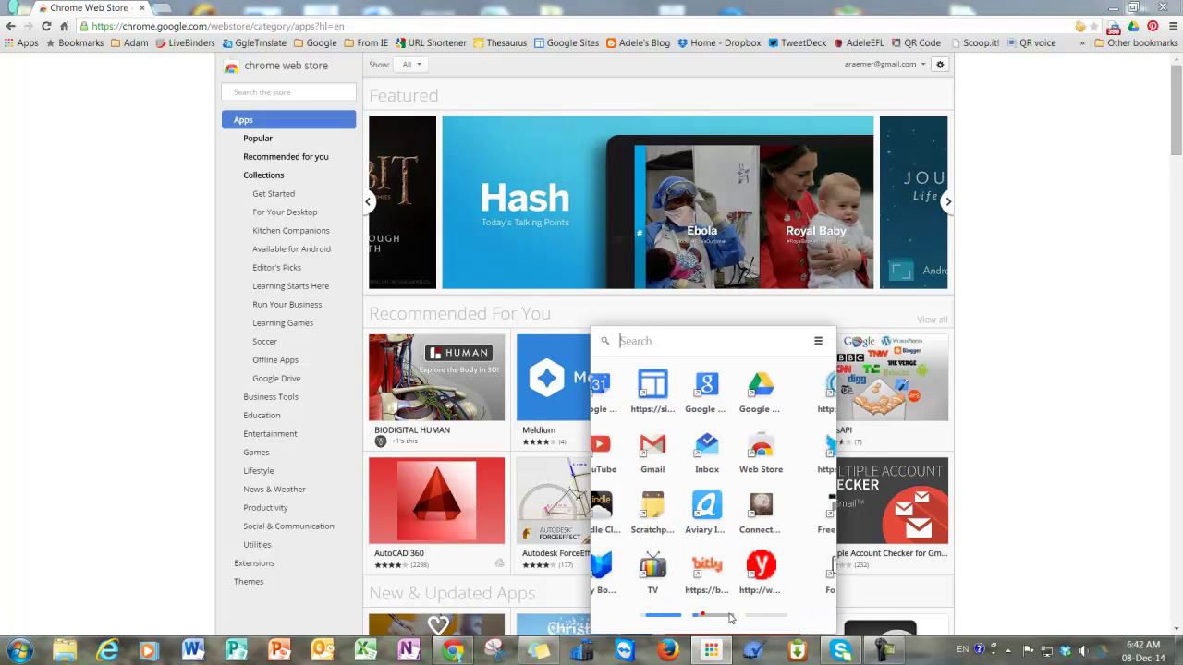
click(754, 616)
Step: Go to the Google apps page of the launcher and reach Google Drive's Grammar folder
click(997, 475)
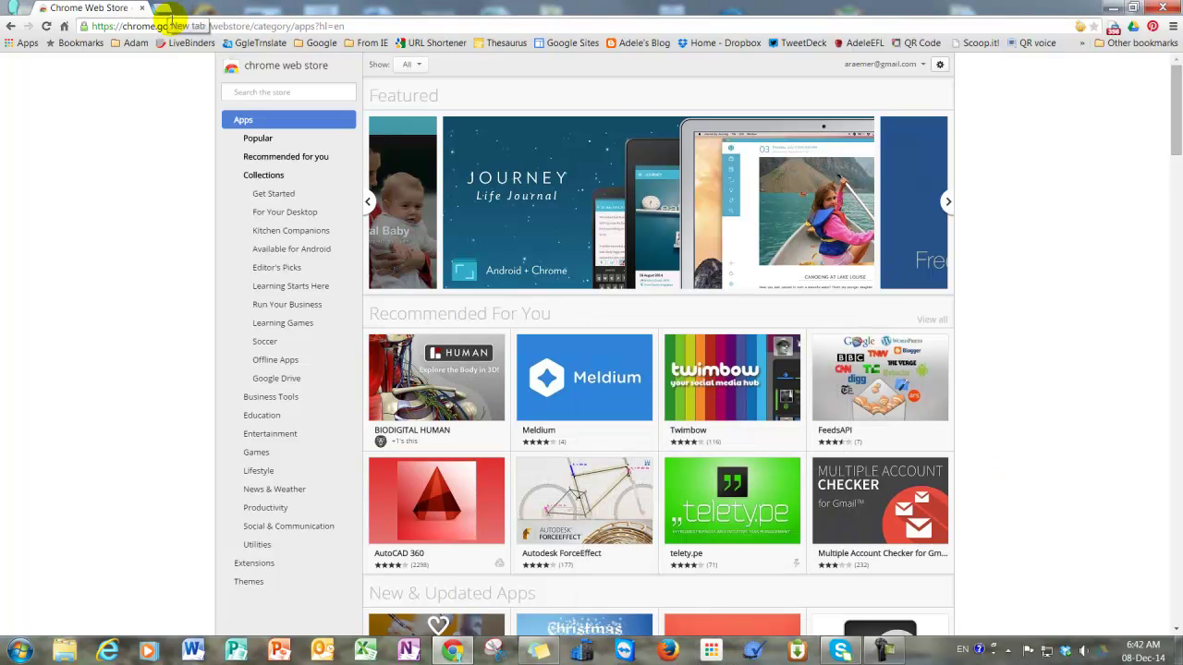
click(711, 651)
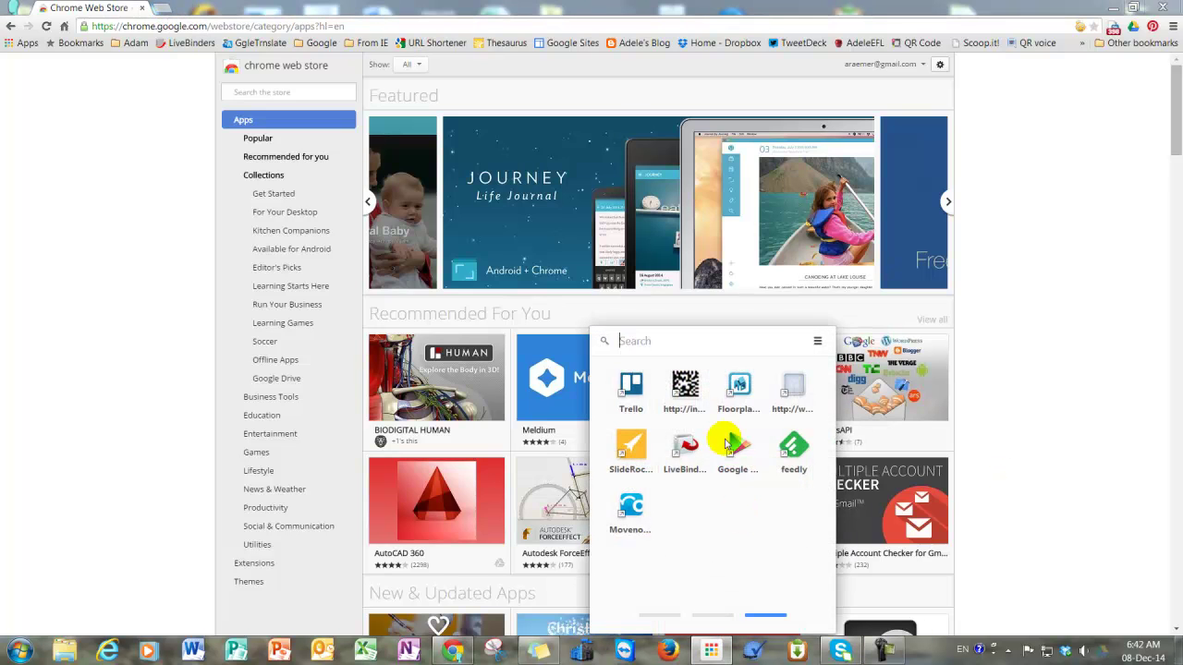
click(665, 615)
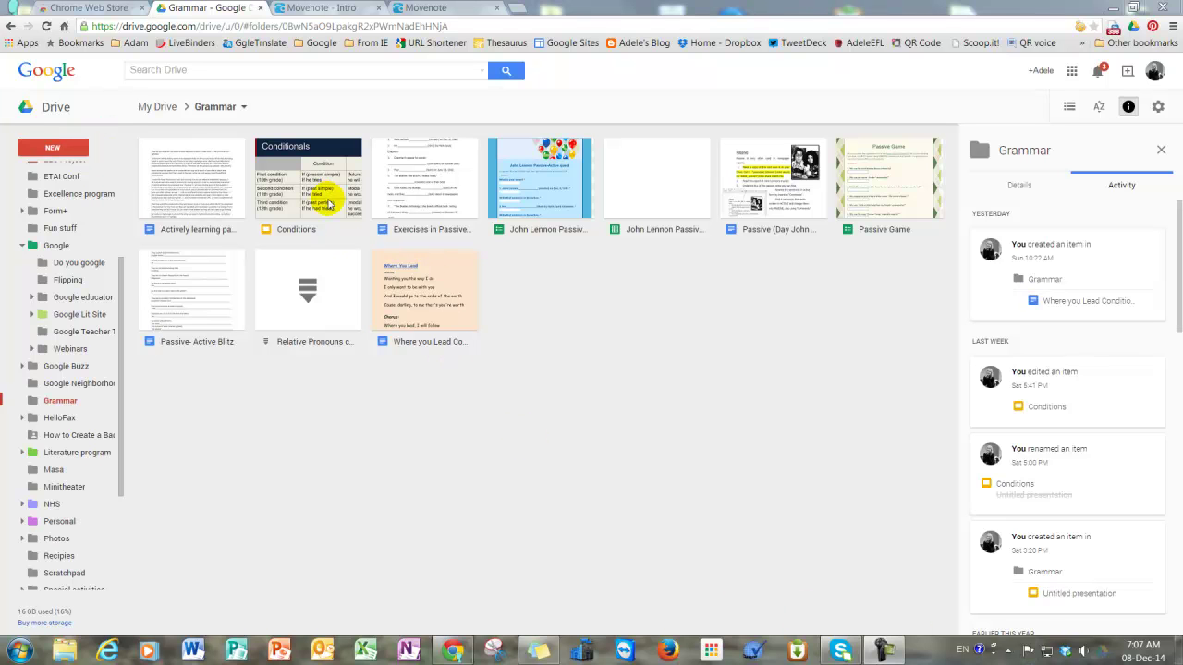
Step: Open the Conditions presentation from the Grammar folder with Movenote using Open with
click(328, 203)
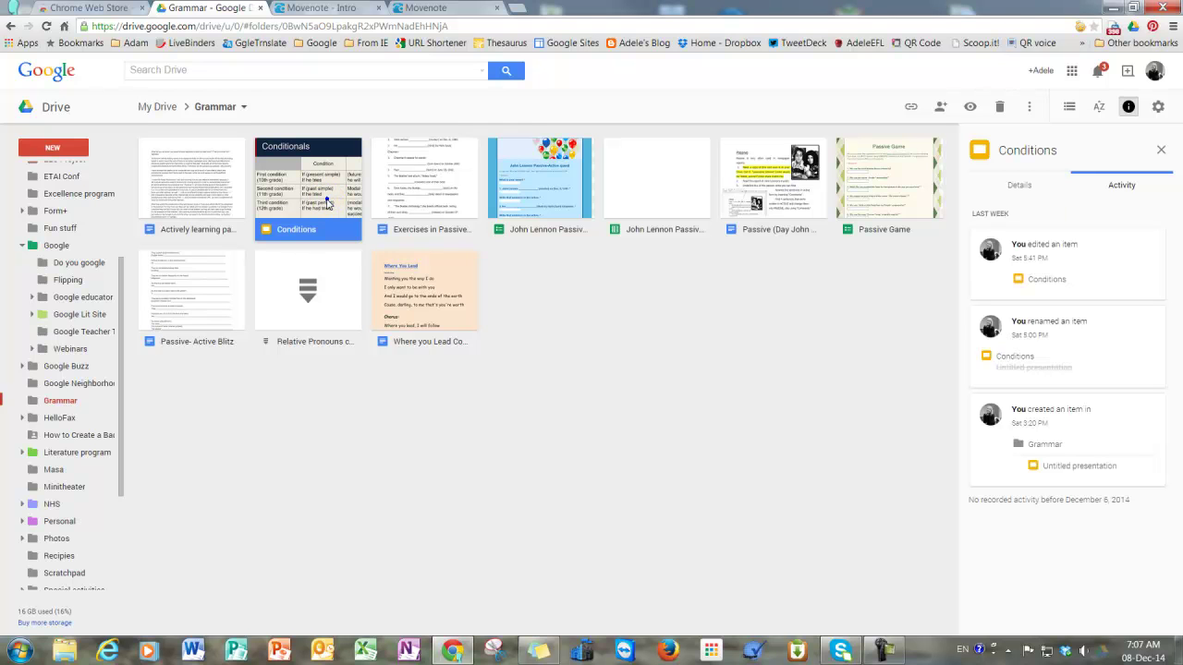
right_click(328, 202)
mouse_move(353, 242)
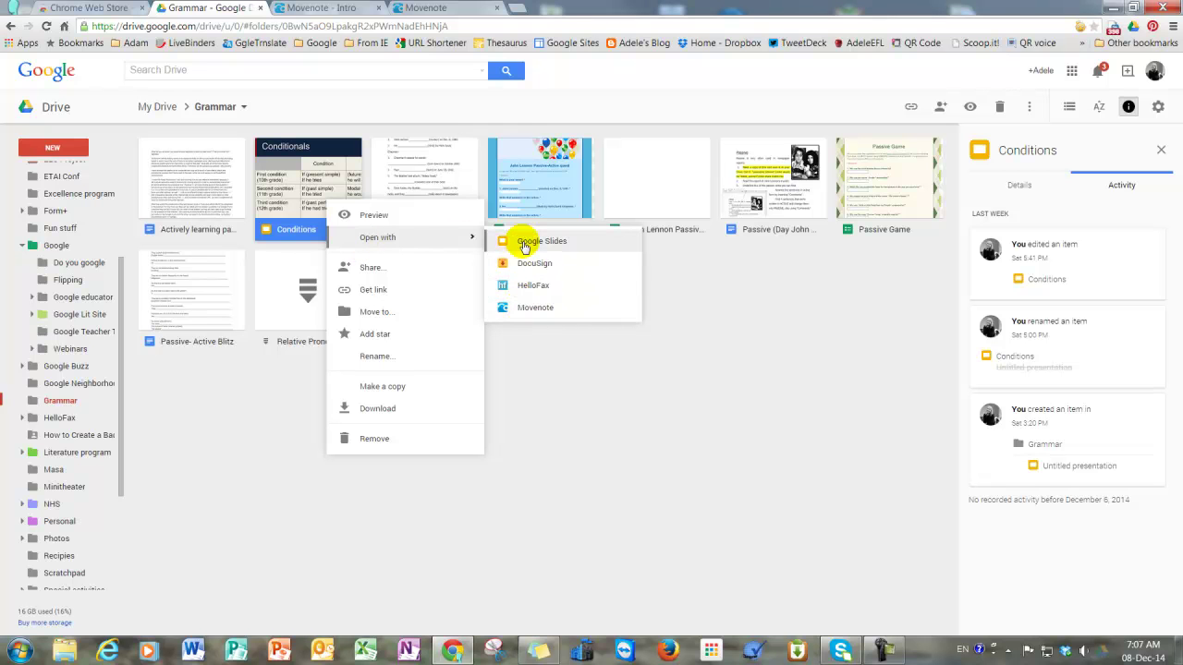
click(524, 309)
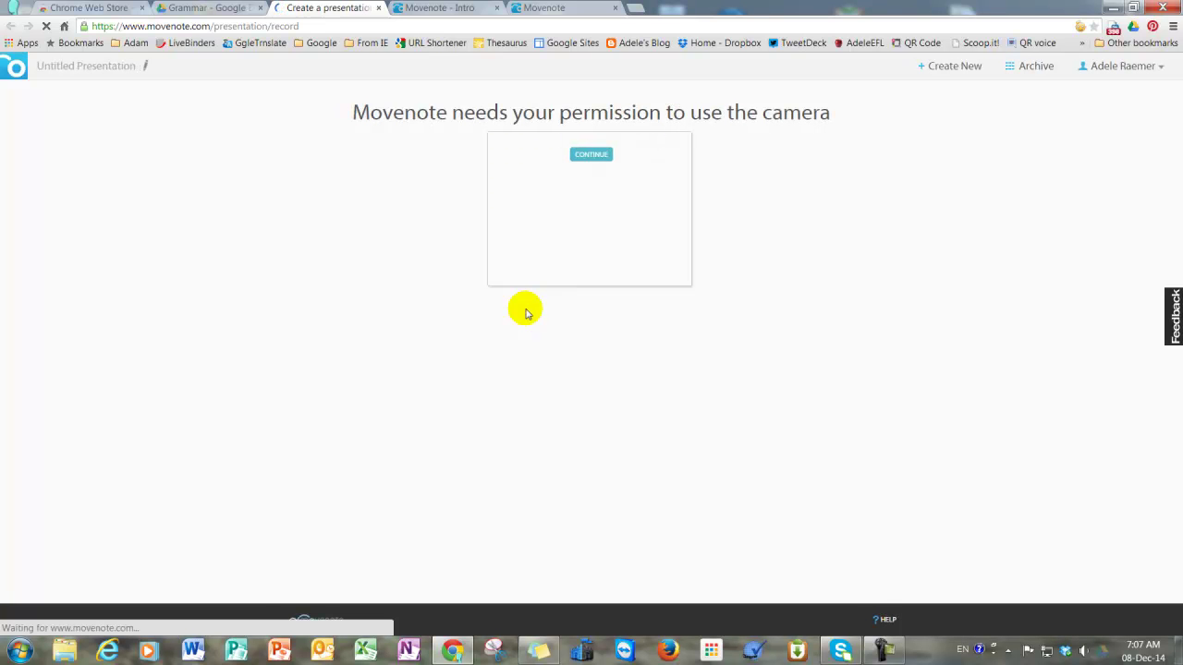
Step: Allow Movenote camera and microphone access in Flash and Chrome, remembering the permission for this site
click(595, 161)
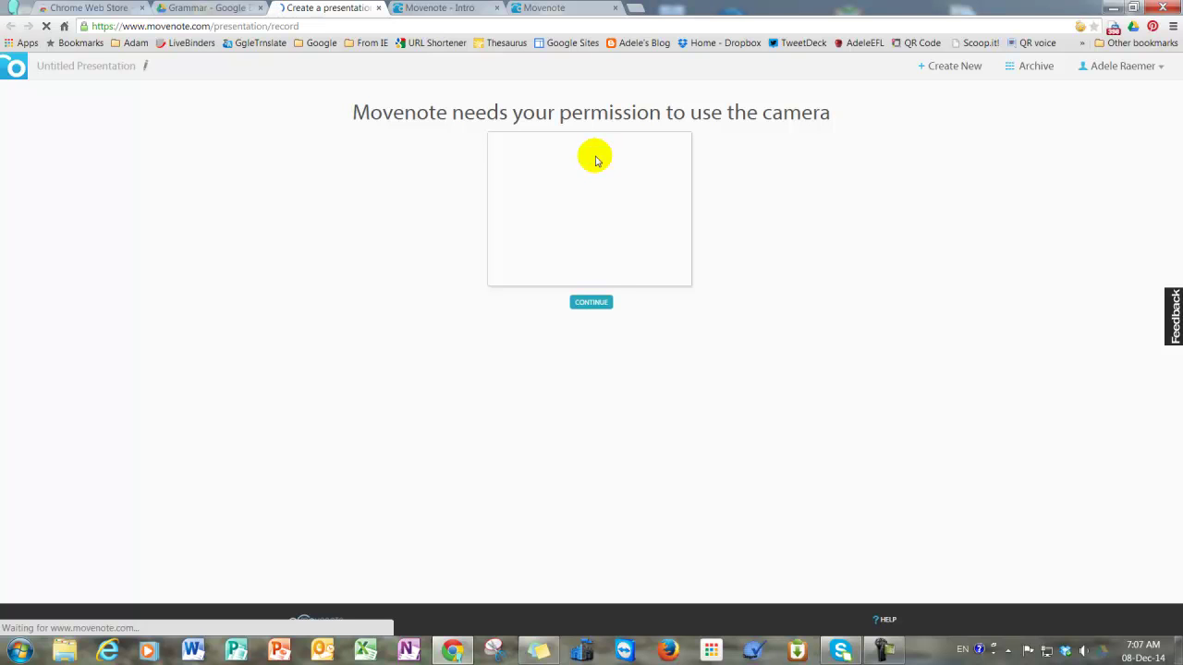
click(599, 305)
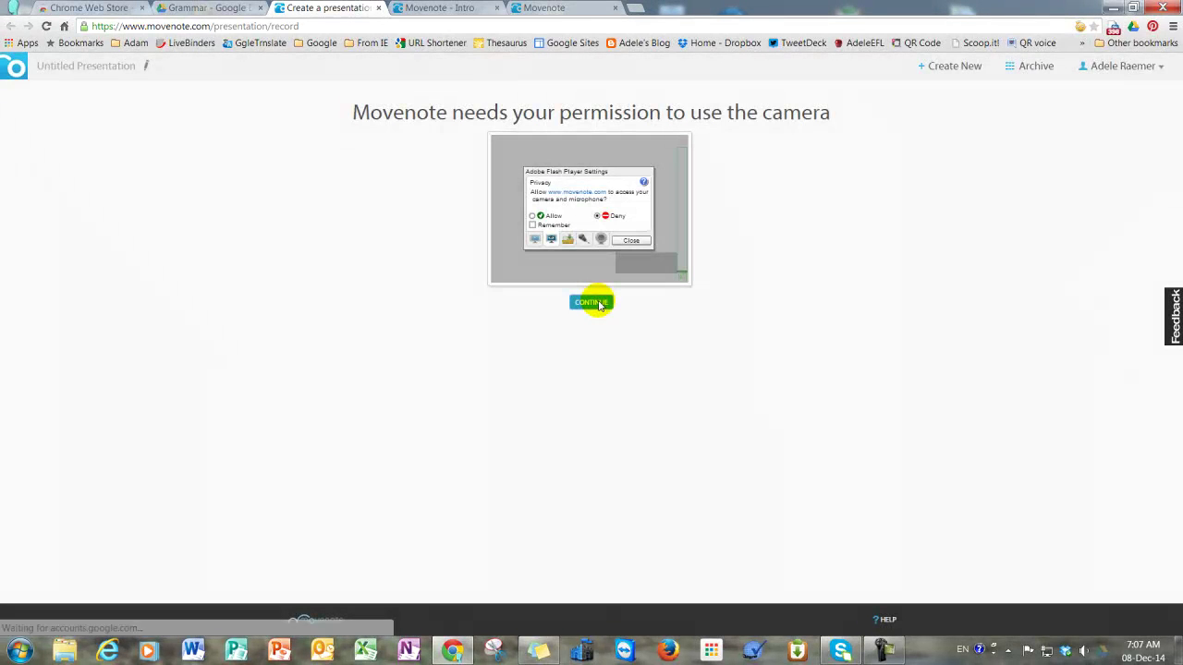
click(545, 242)
click(585, 370)
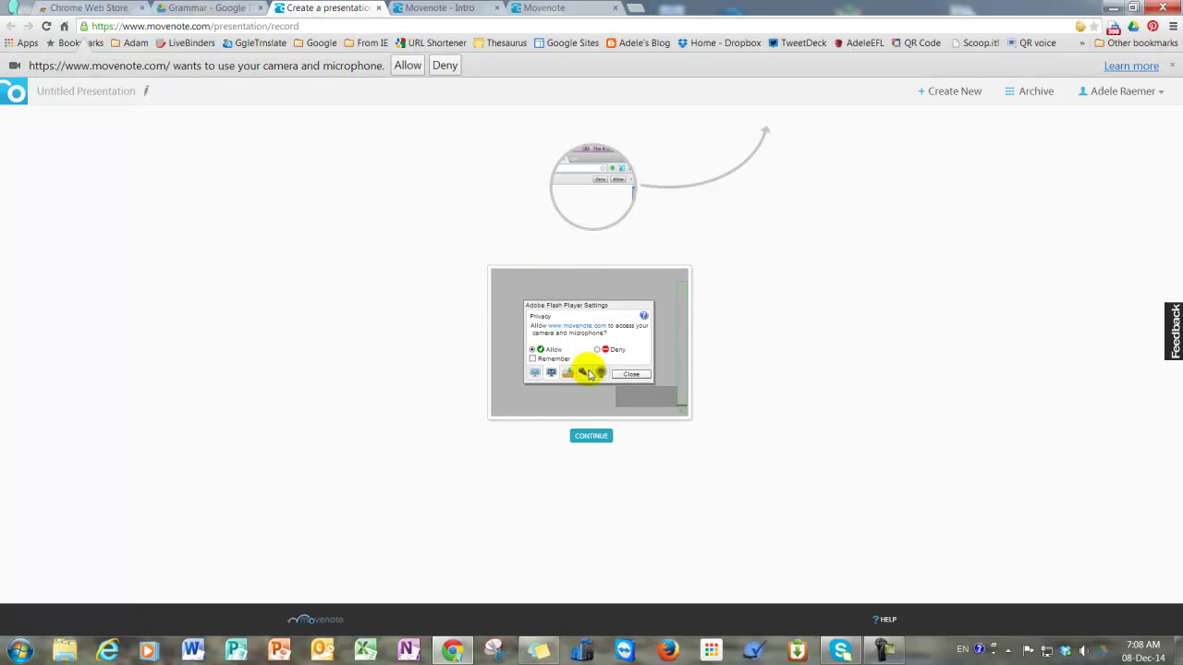
click(408, 66)
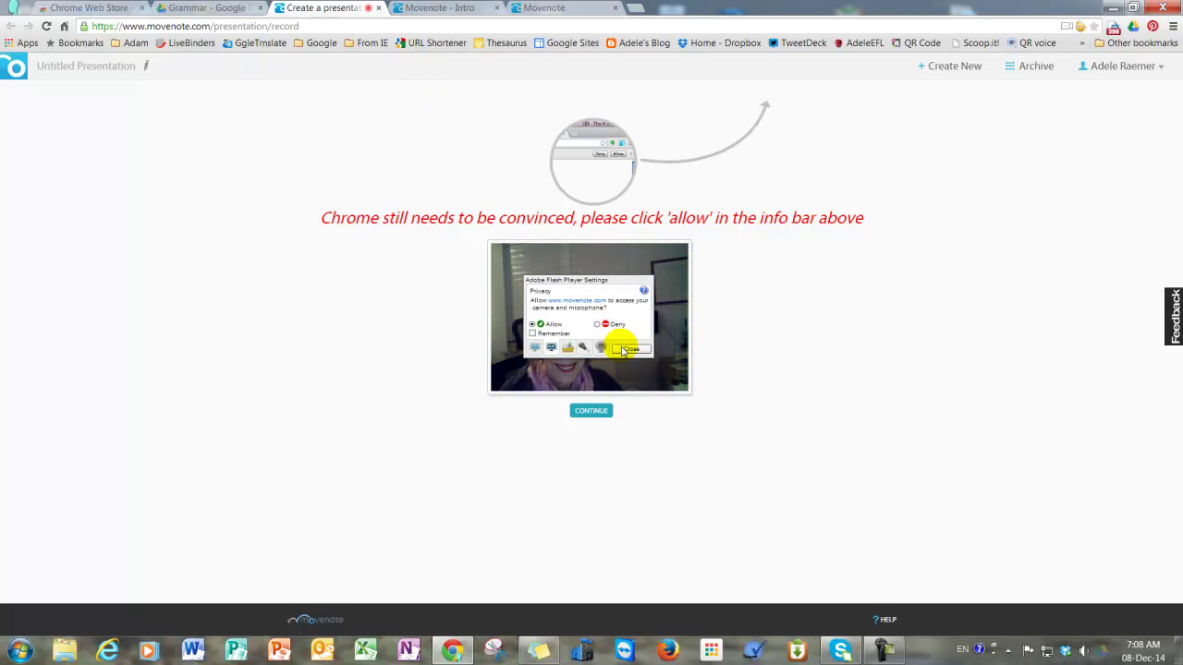
click(533, 335)
click(625, 350)
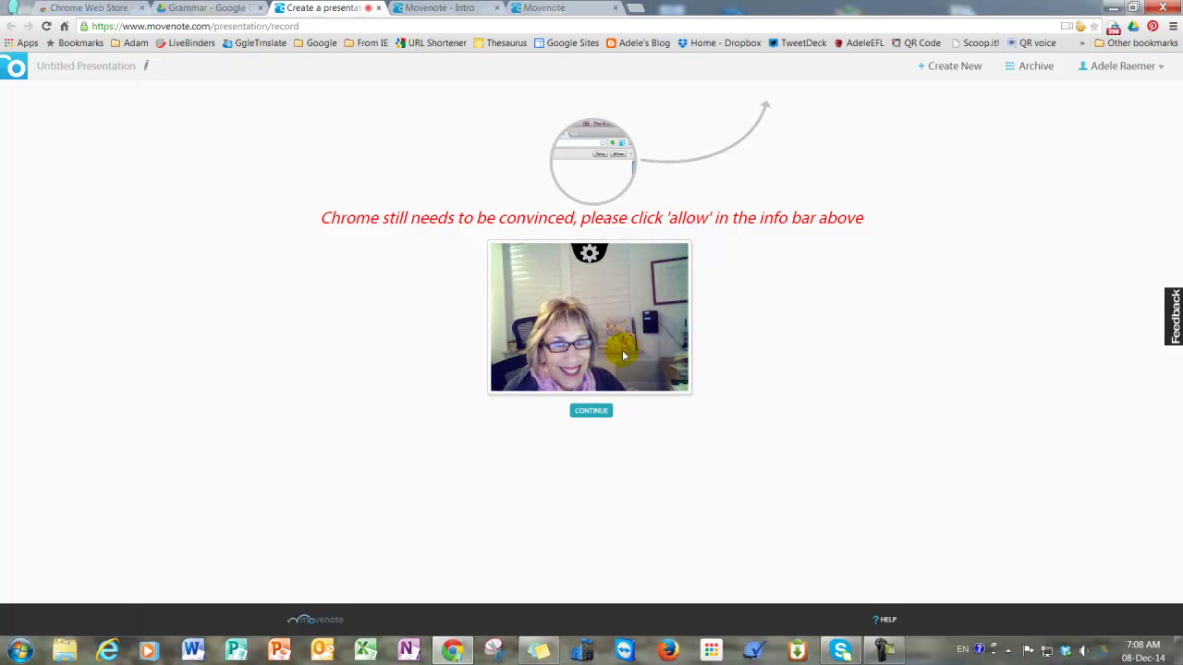
click(596, 412)
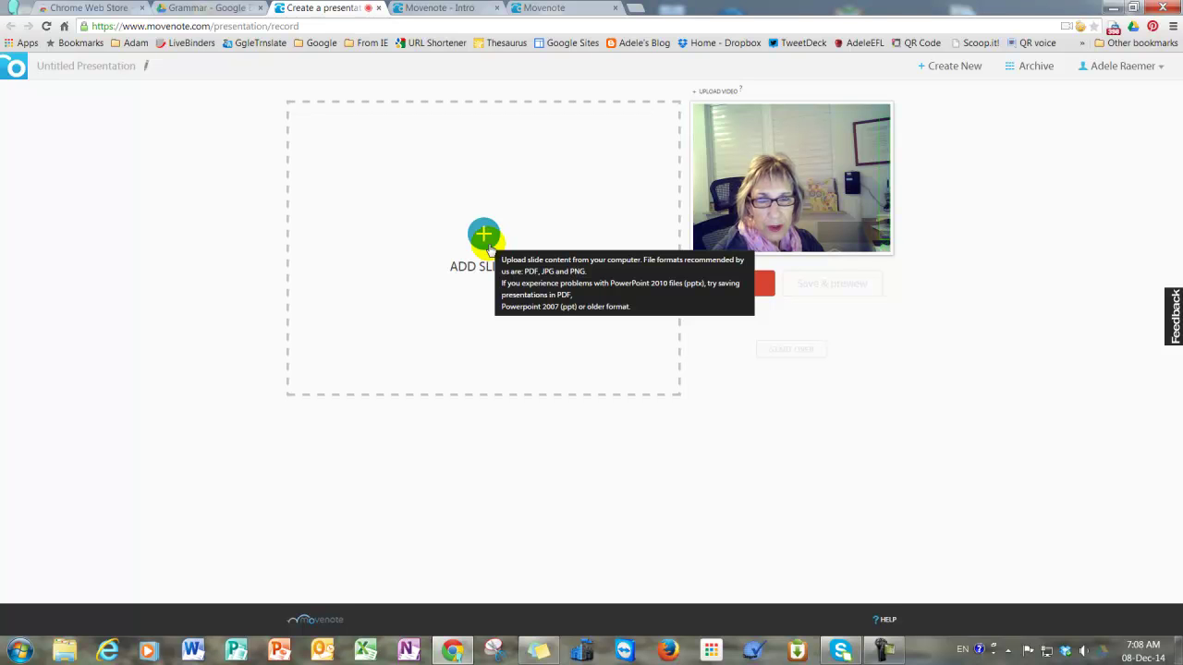
Step: Import the 15-slide Conditions slideshow from Google Drive by searching 'conditions' in the picker
click(486, 239)
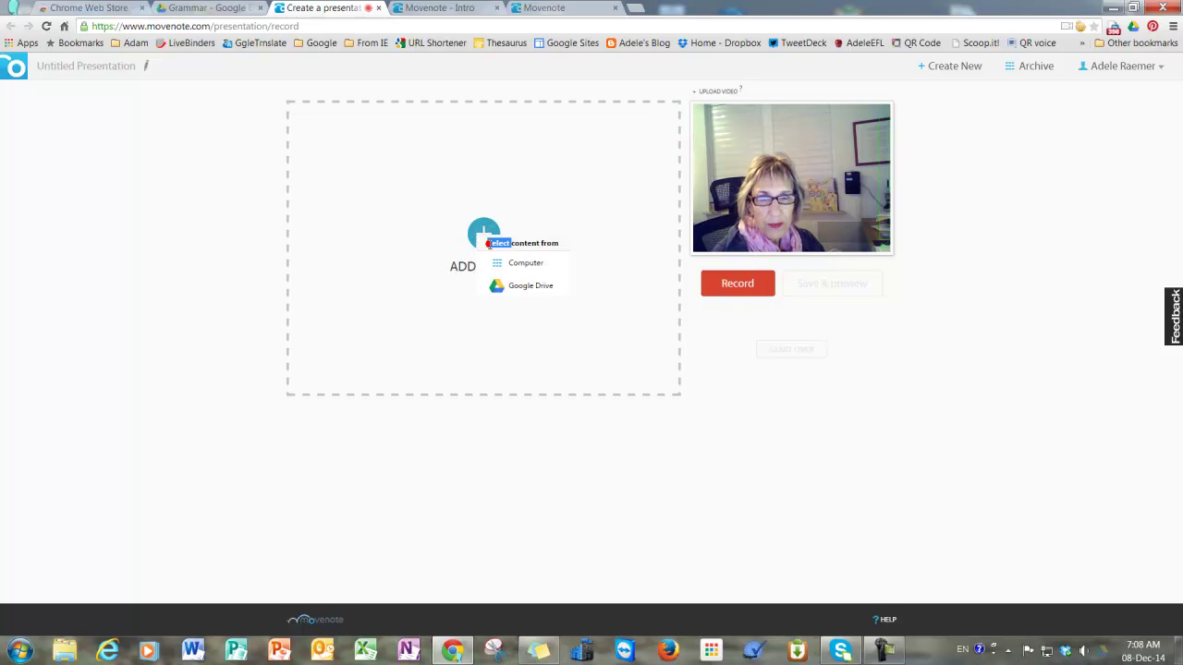
click(486, 235)
click(486, 235)
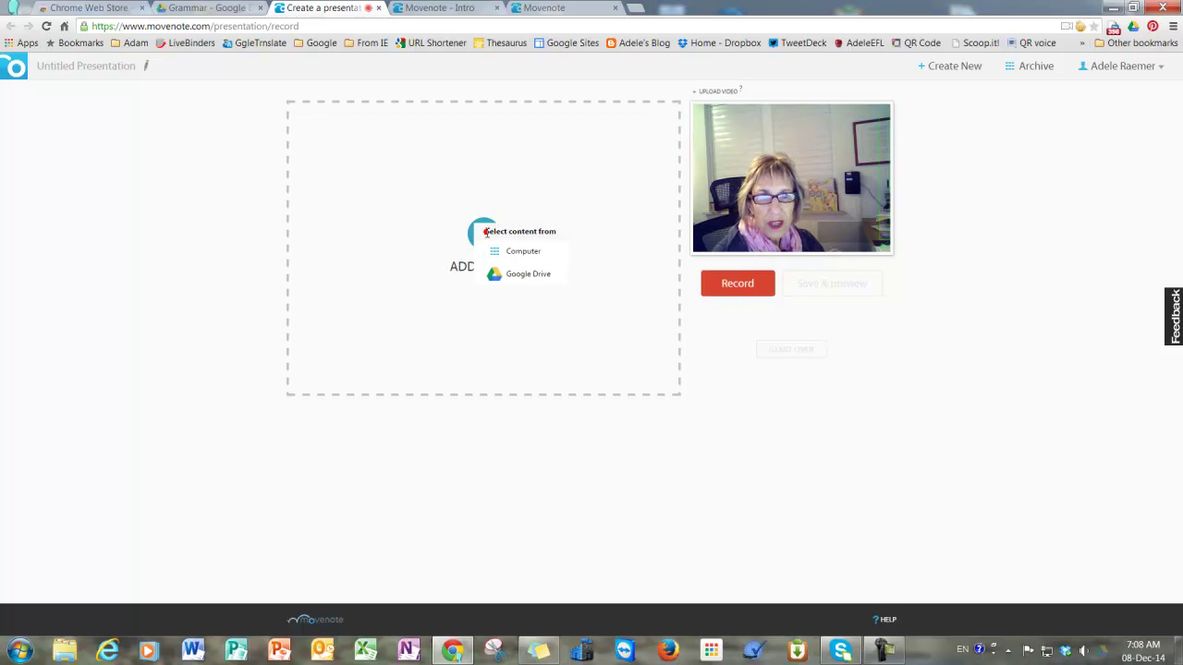
click(503, 283)
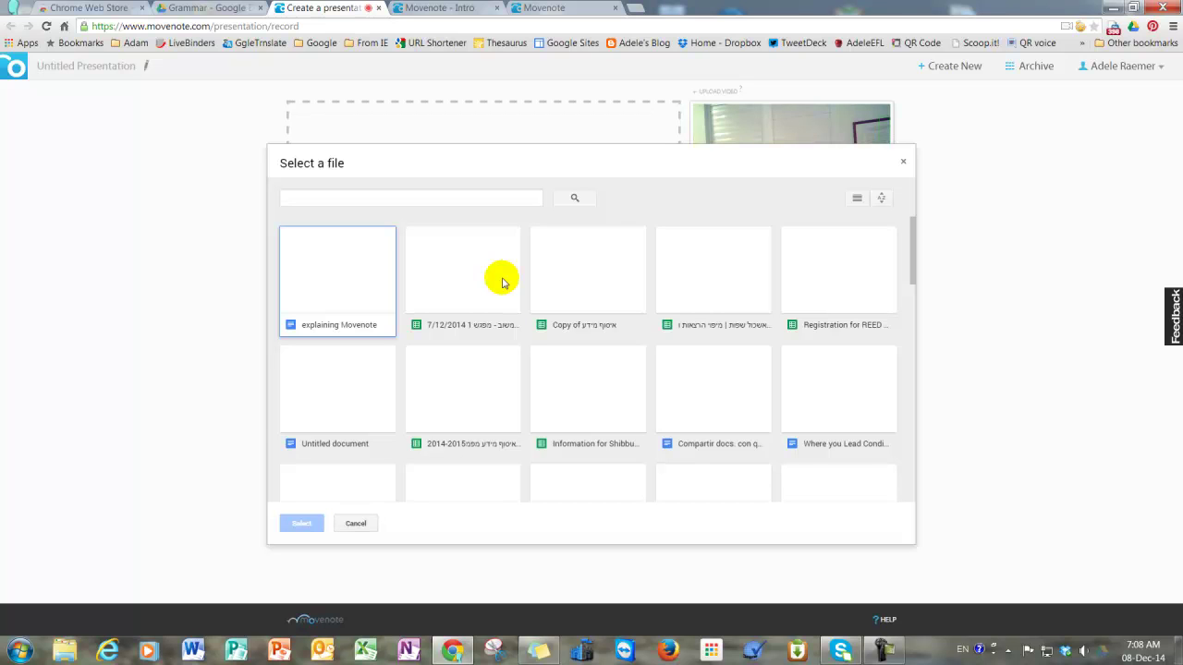
click(436, 196)
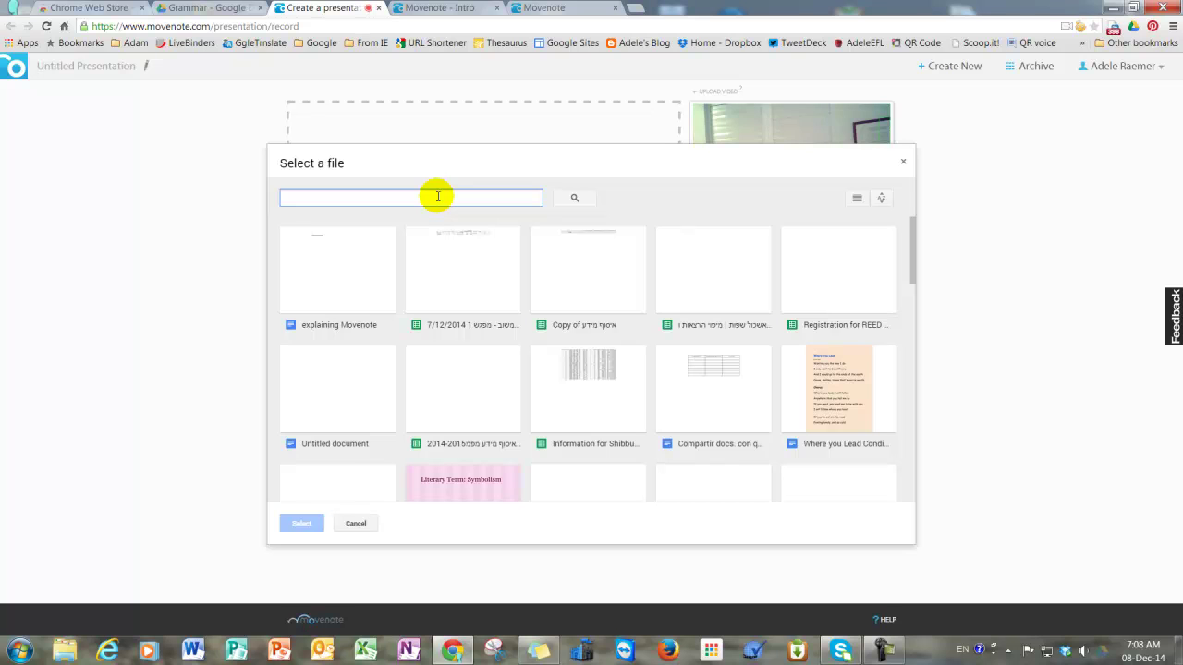
text(c)
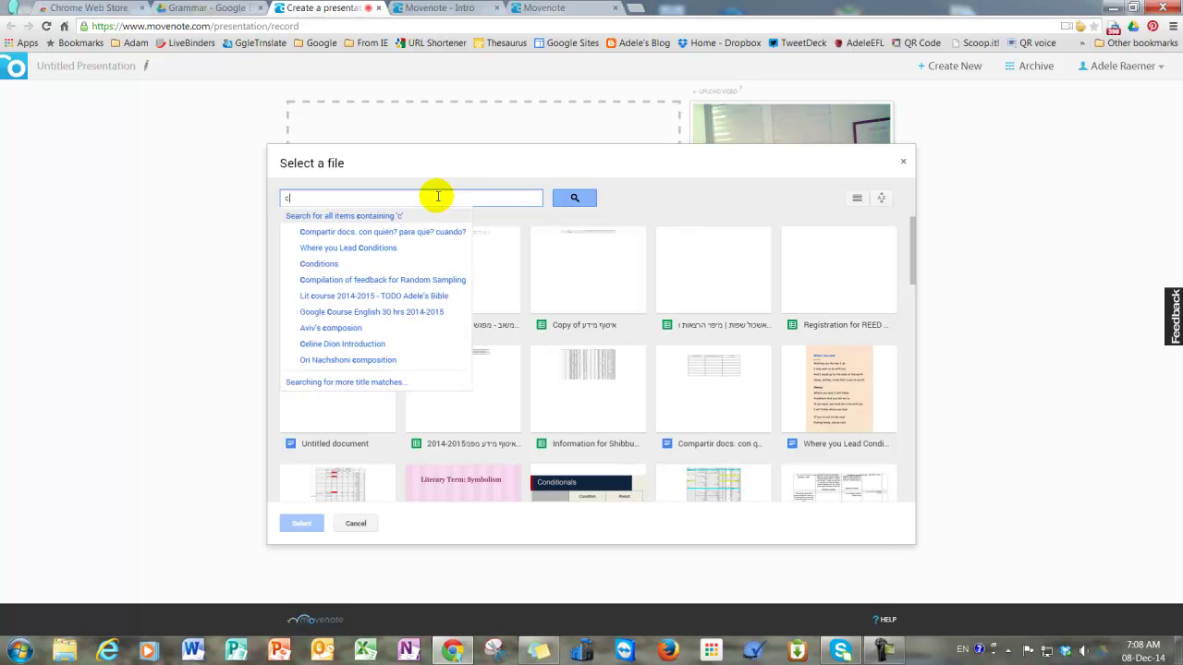
text(onditions)
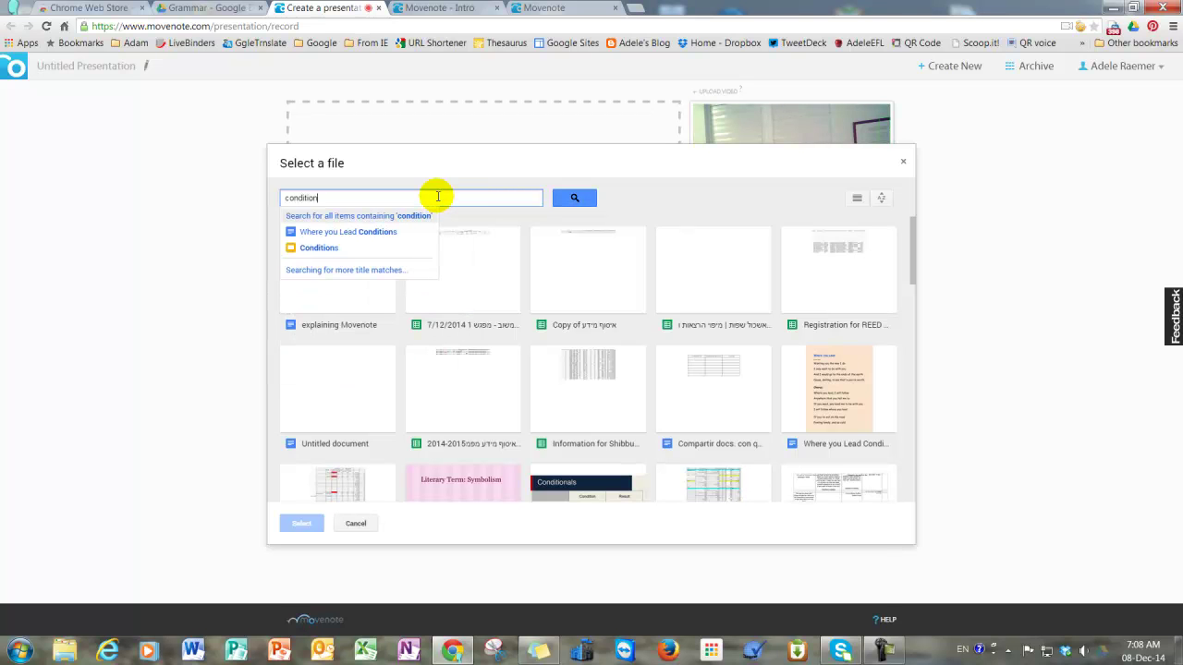
click(331, 247)
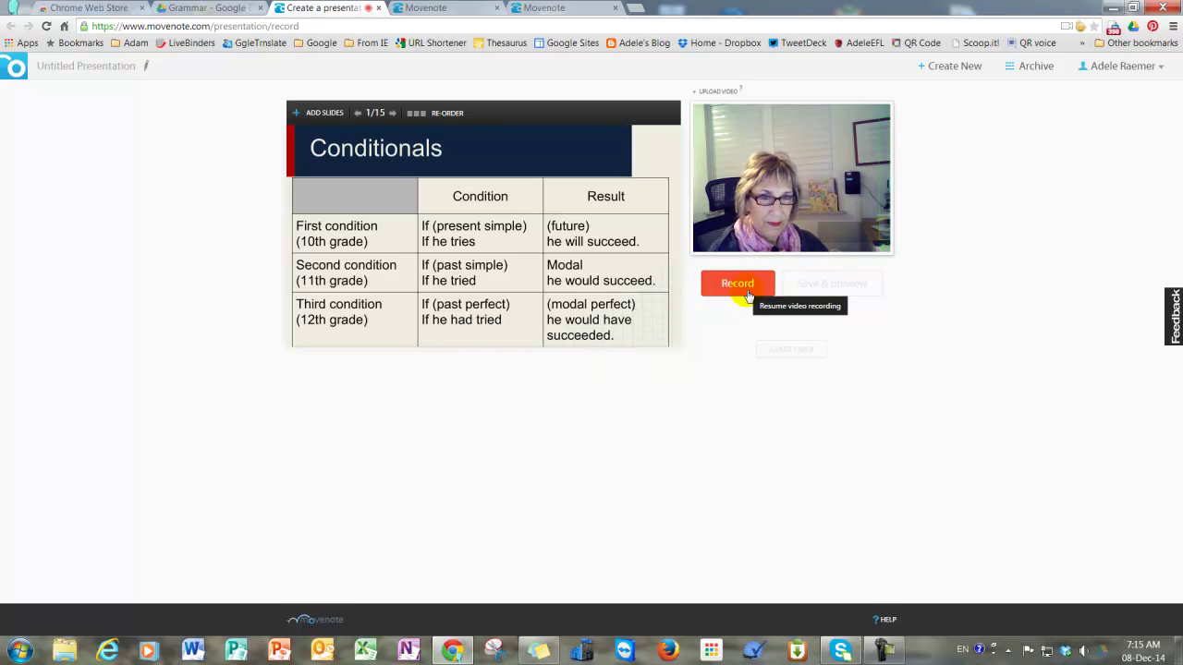
Step: Record webcam narration over the Conditionals slides, reaching 02:03 of footage
click(749, 294)
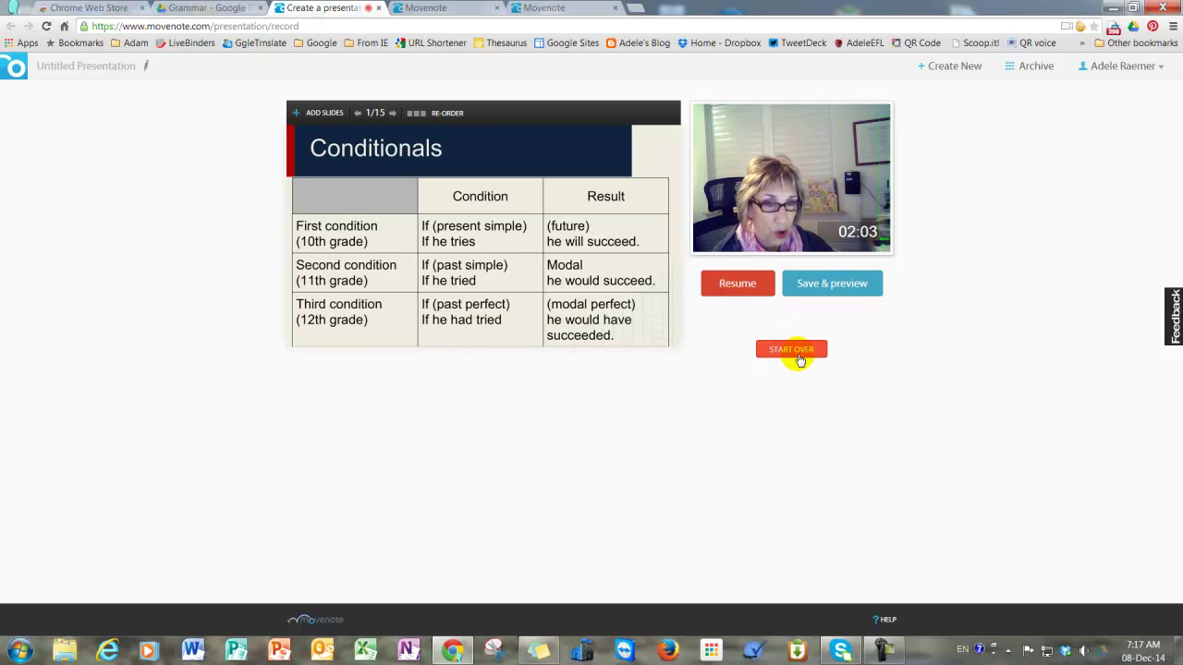
Step: Save the presentation and play its preview, pausing on slide 2 of 15
click(825, 293)
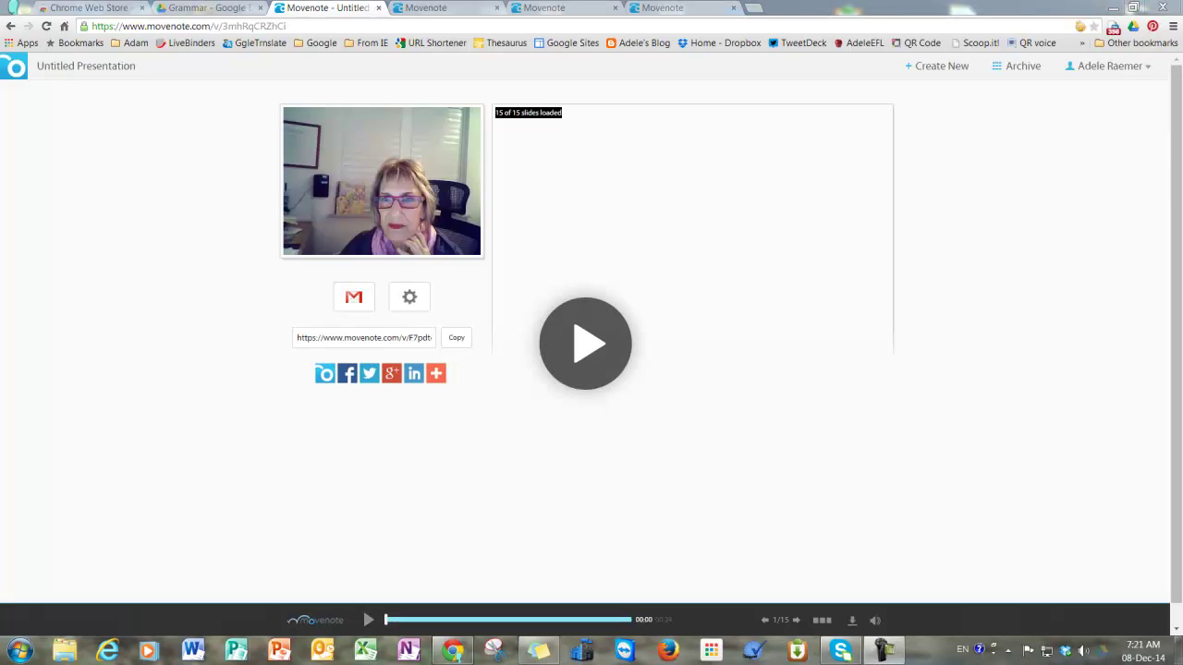
click(575, 363)
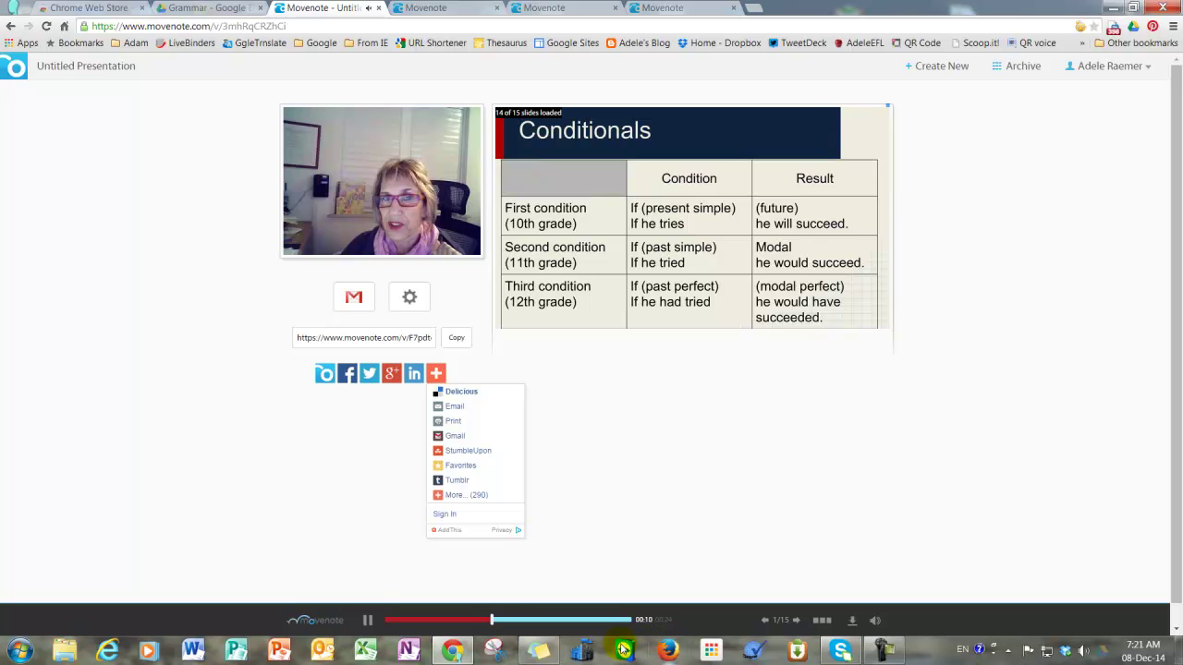
click(367, 626)
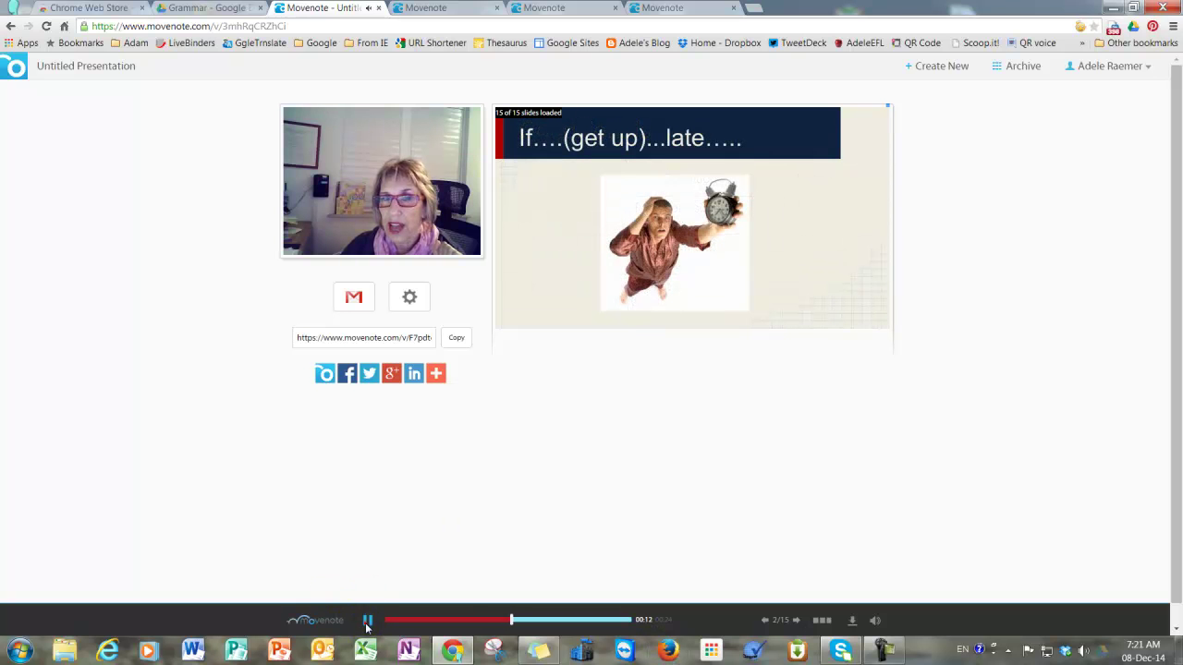